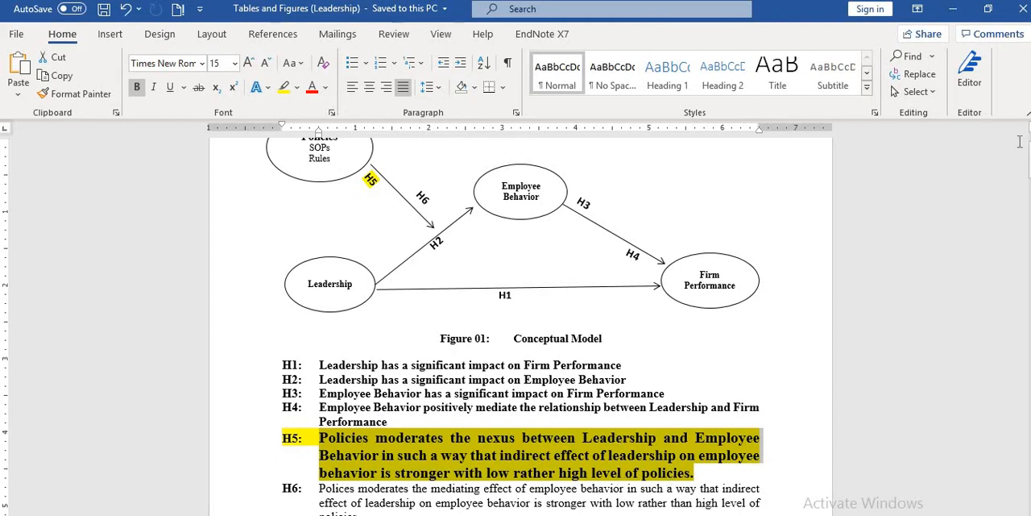
Review the conceptual model and hypothesis H5, then go to Table 05 with the structural model results.
{"action": "scroll", "coordinate": [294, 189], "scroll_direction": "up", "scroll_amount": 1}
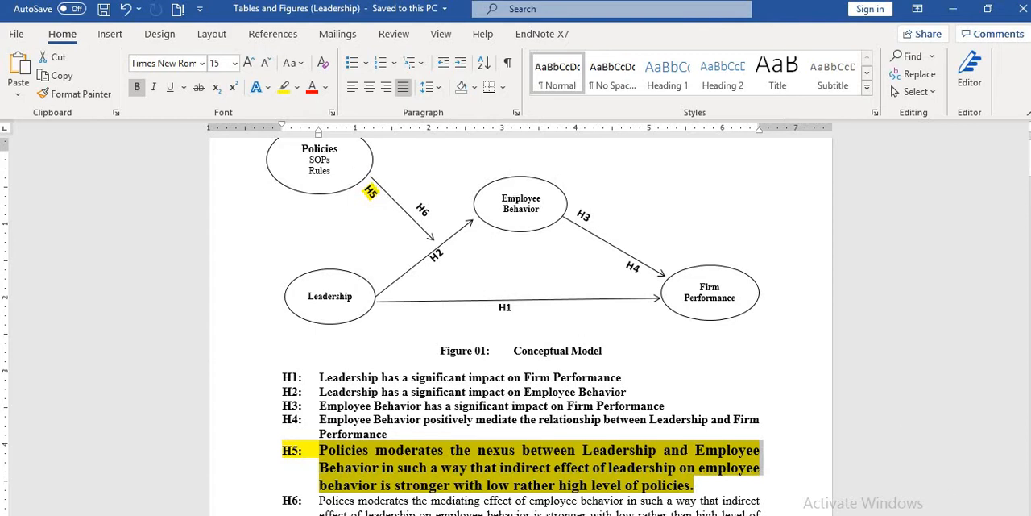
{"action": "scroll", "coordinate": [516, 322], "scroll_direction": "down", "scroll_amount": 5}
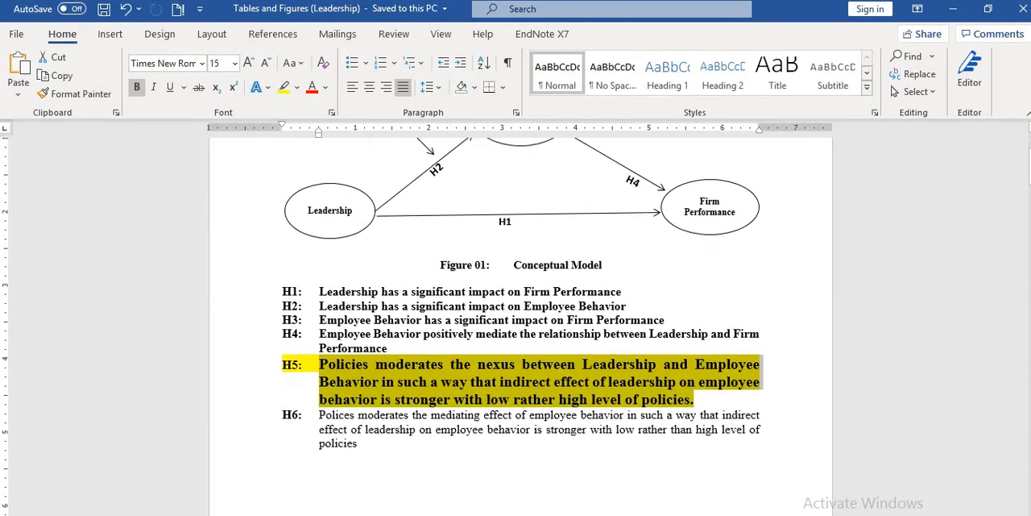
{"action": "scroll", "coordinate": [516, 322], "scroll_direction": "down", "scroll_amount": 10}
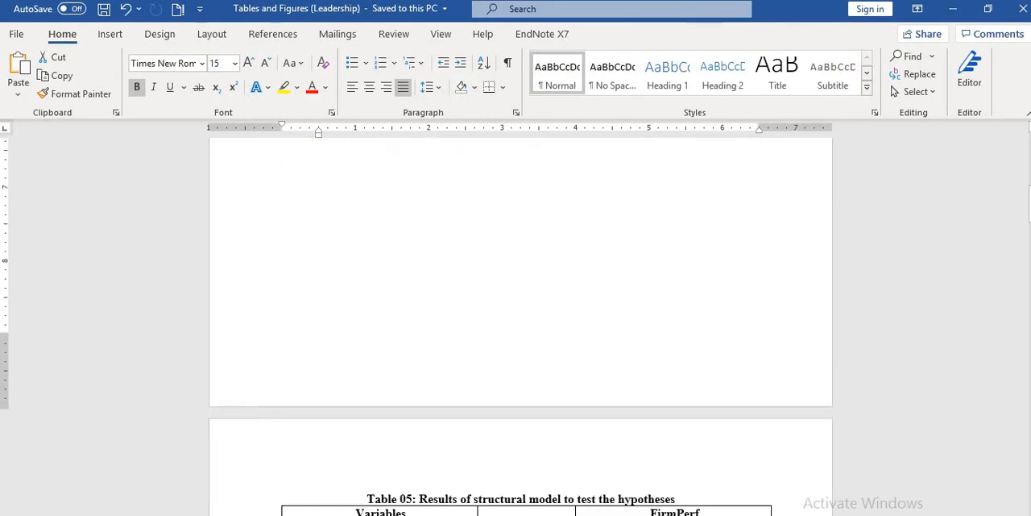
{"action": "scroll", "coordinate": [516, 323], "scroll_direction": "down", "scroll_amount": 3}
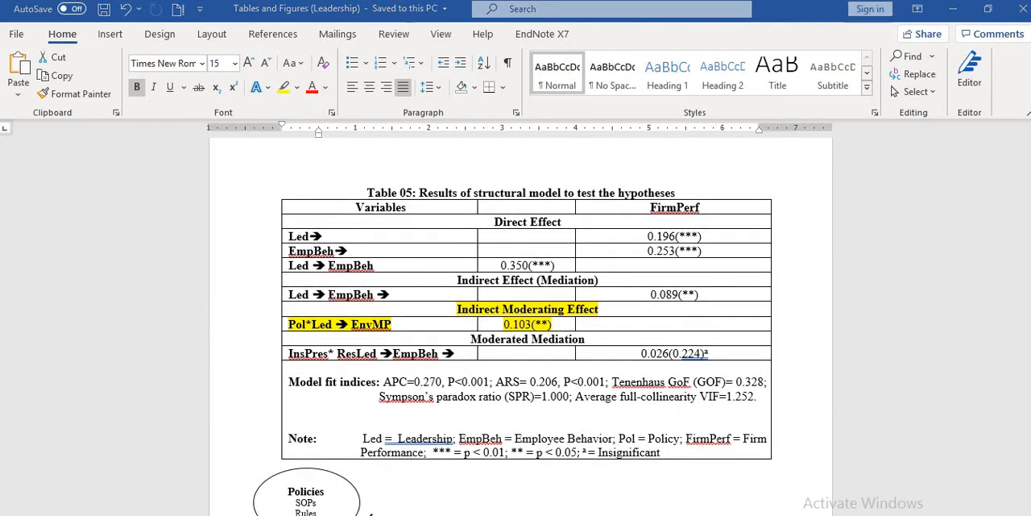
Switch to WarpPLS and check the path coefficient and P value of Policy*Ledrshp on EmpBehvr in the analysis results.
{"action": "key", "text": "alt+Tab"}
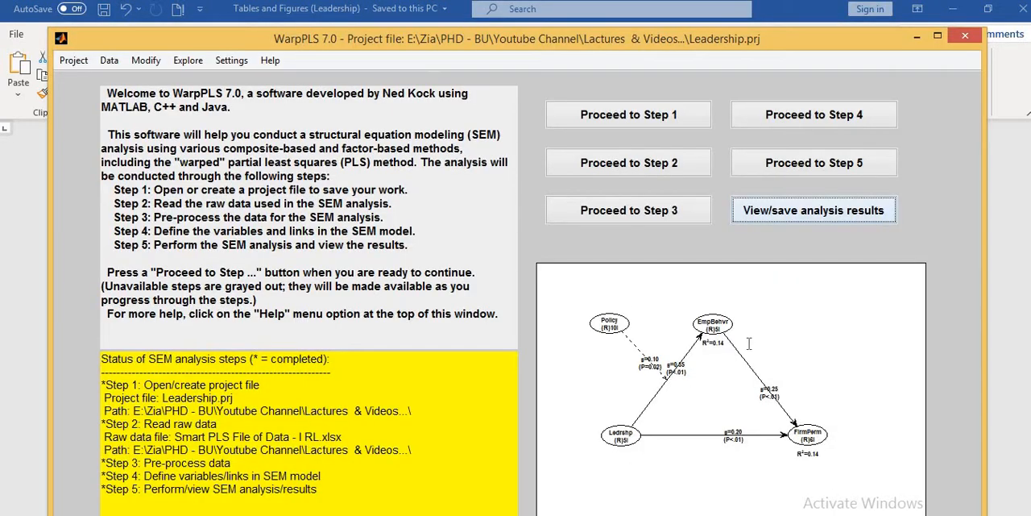
{"action": "left_click", "coordinate": [791, 213]}
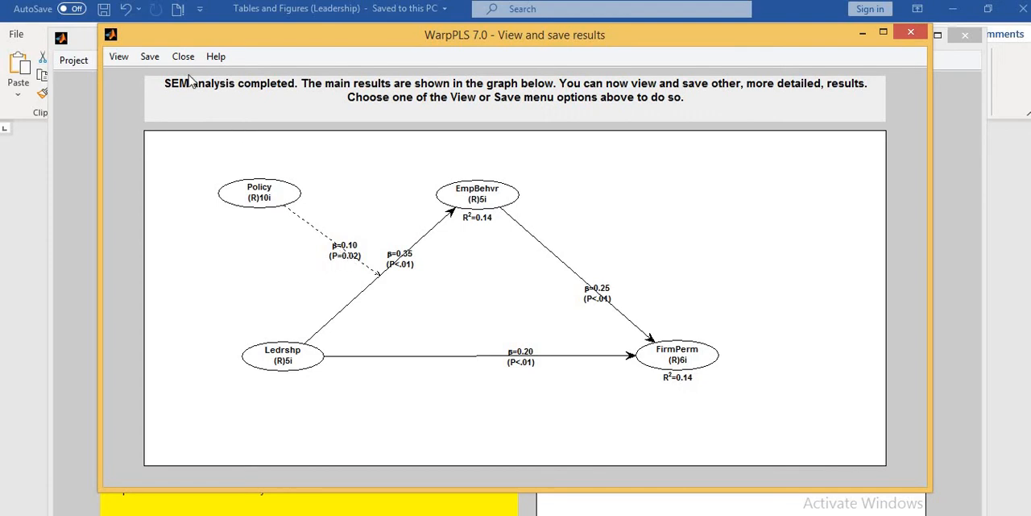
{"action": "left_click", "coordinate": [119, 58]}
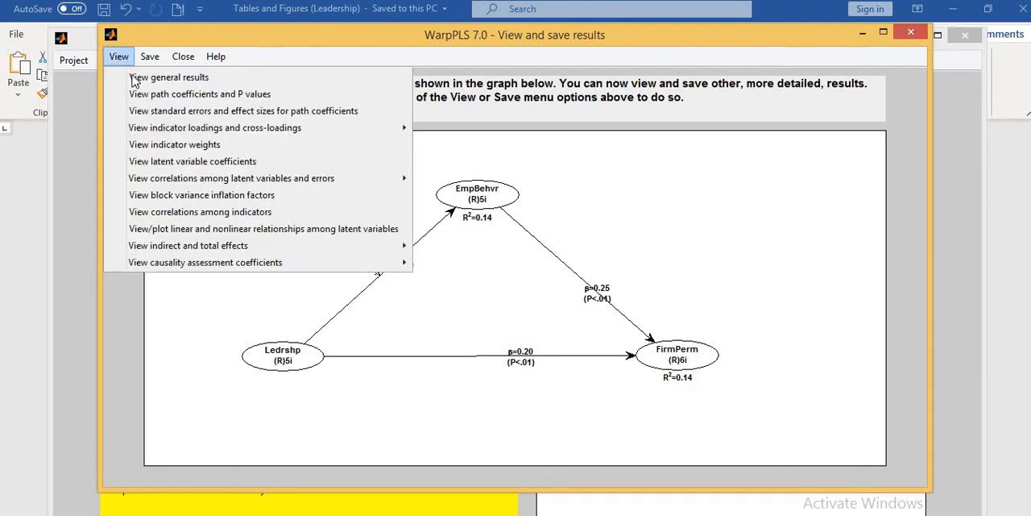
{"action": "left_click", "coordinate": [196, 95]}
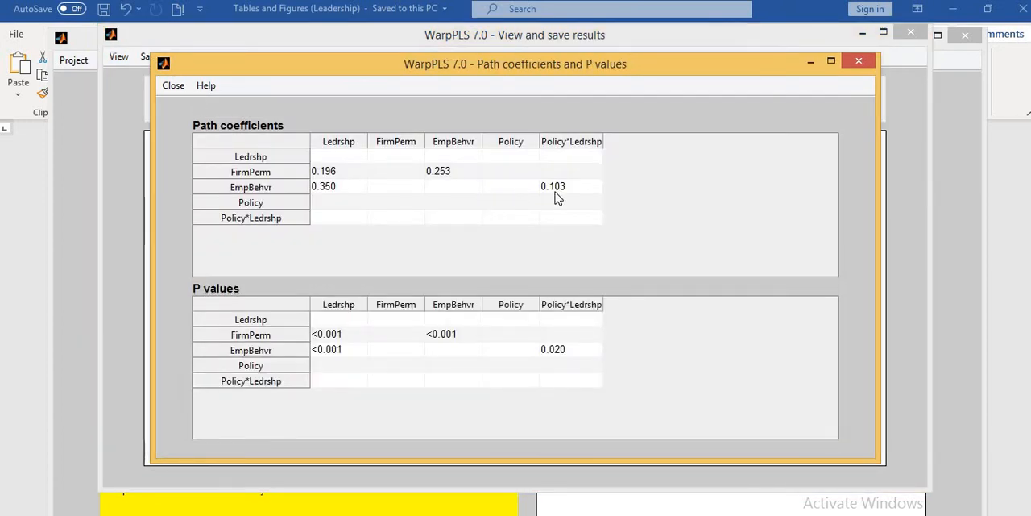
{"action": "left_click", "coordinate": [556, 194]}
{"action": "left_click", "coordinate": [558, 351]}
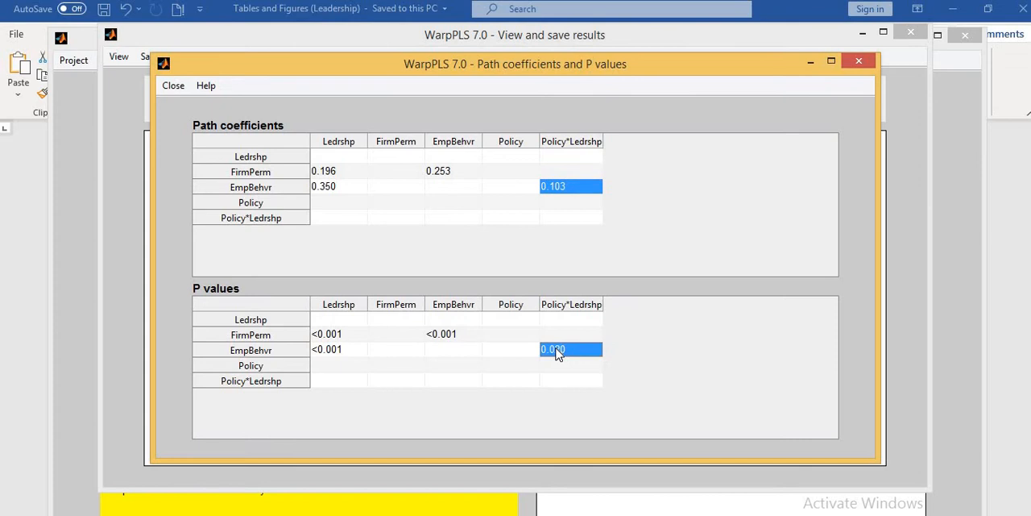
Return to the Word document and examine the Pol*Led coefficient under Indirect Moderating Effect in Table 05.
{"action": "key", "text": "alt+Tab"}
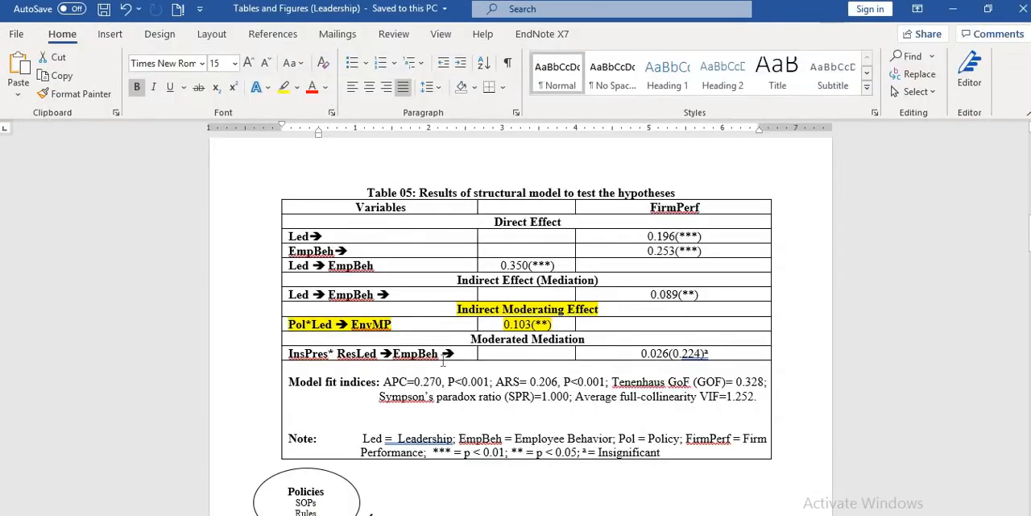
{"action": "left_click_drag", "start_coordinate": [454, 309], "coordinate": [562, 321]}
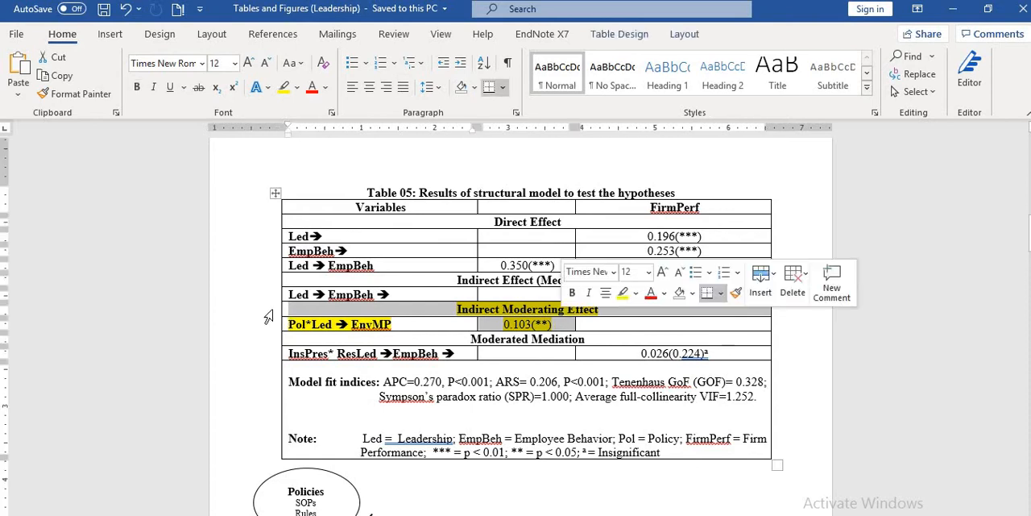
{"action": "left_click", "coordinate": [307, 324]}
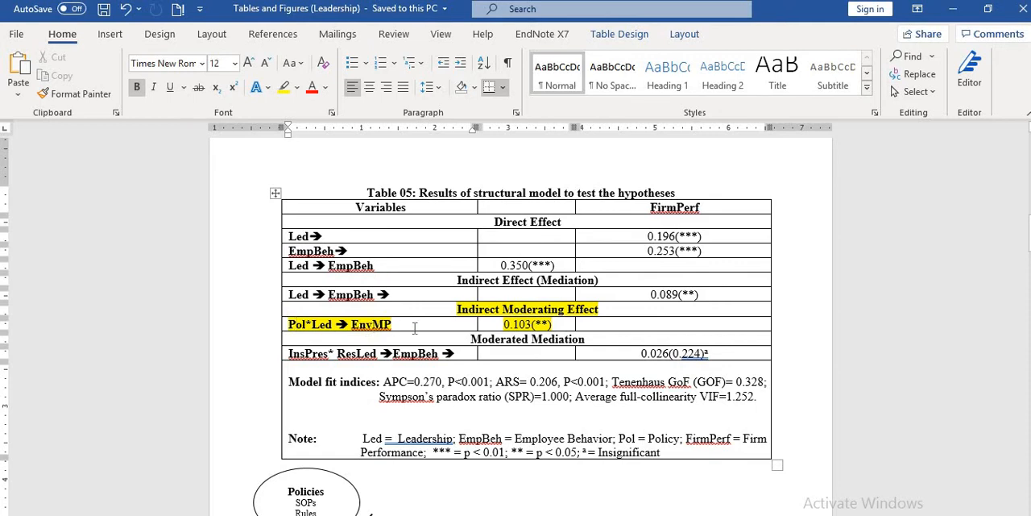
{"action": "left_click_drag", "start_coordinate": [503, 324], "coordinate": [553, 323]}
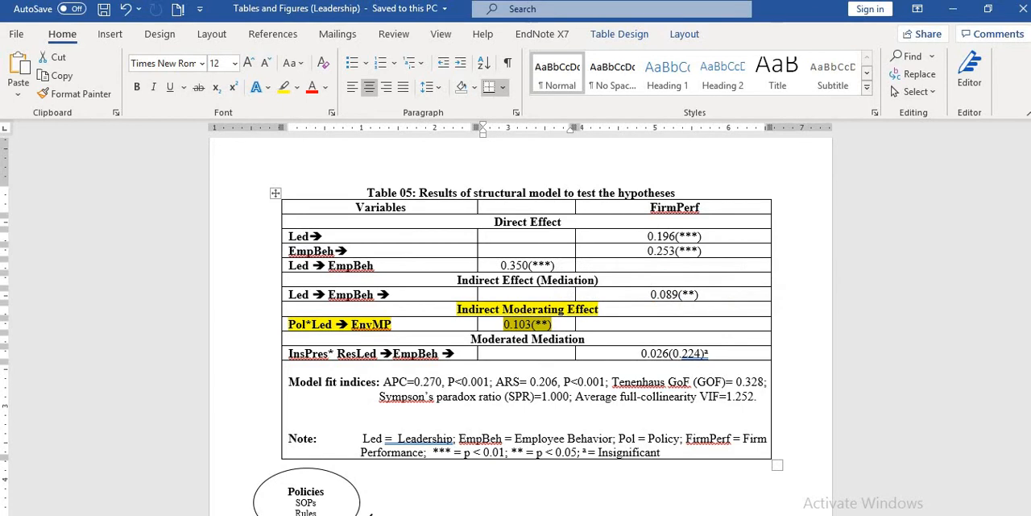
Examine the H5 label on the Policies arrow in the Figure 02 research model.
{"action": "scroll", "coordinate": [553, 323], "scroll_direction": "down", "scroll_amount": 1}
{"action": "scroll", "coordinate": [553, 323], "scroll_direction": "down", "scroll_amount": 5}
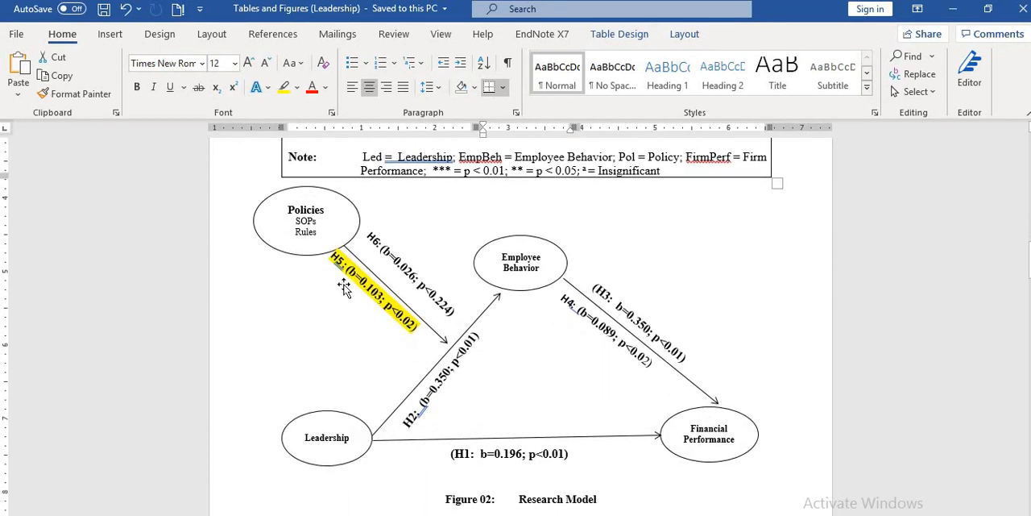
{"action": "left_click", "coordinate": [337, 262]}
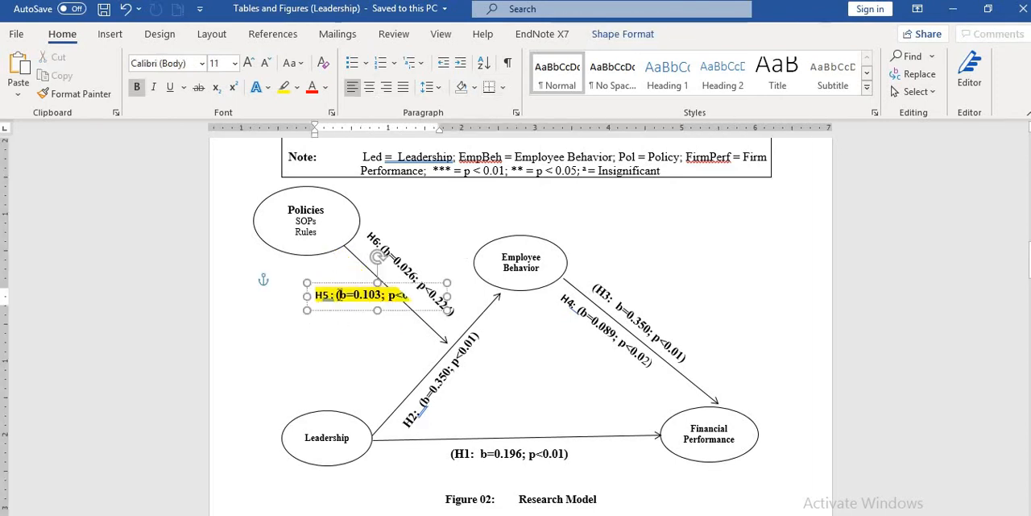
{"action": "left_click", "coordinate": [333, 329]}
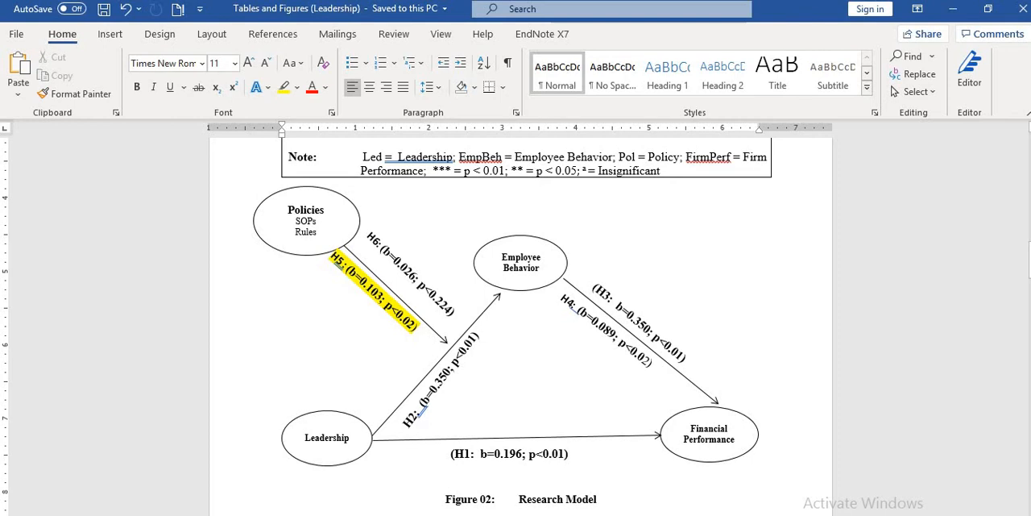
Read the highlighted paragraph reporting the hypothesis 5 result and its beta and p values.
{"action": "scroll", "coordinate": [521, 323], "scroll_direction": "down", "scroll_amount": 6}
{"action": "scroll", "coordinate": [536, 313], "scroll_direction": "down", "scroll_amount": 9}
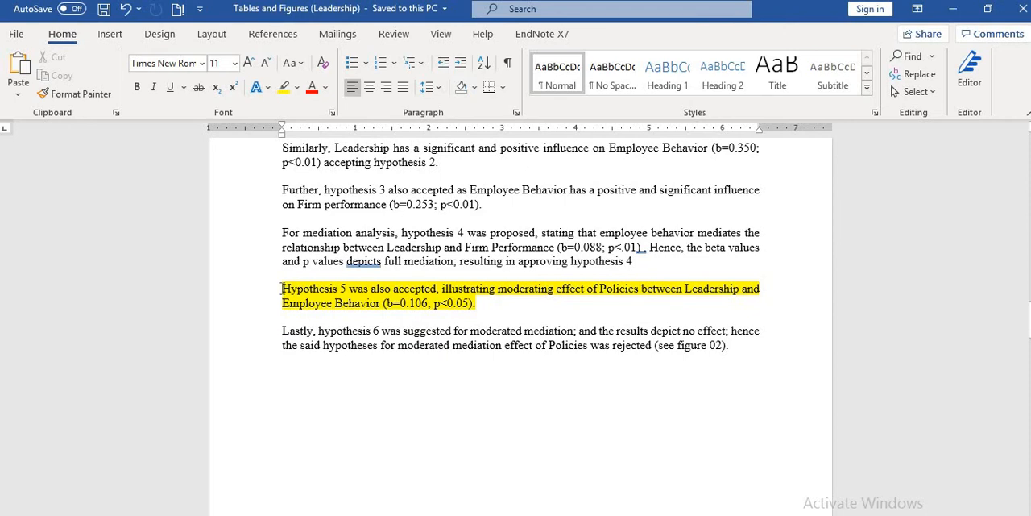
{"action": "left_click_drag", "start_coordinate": [283, 289], "coordinate": [494, 306]}
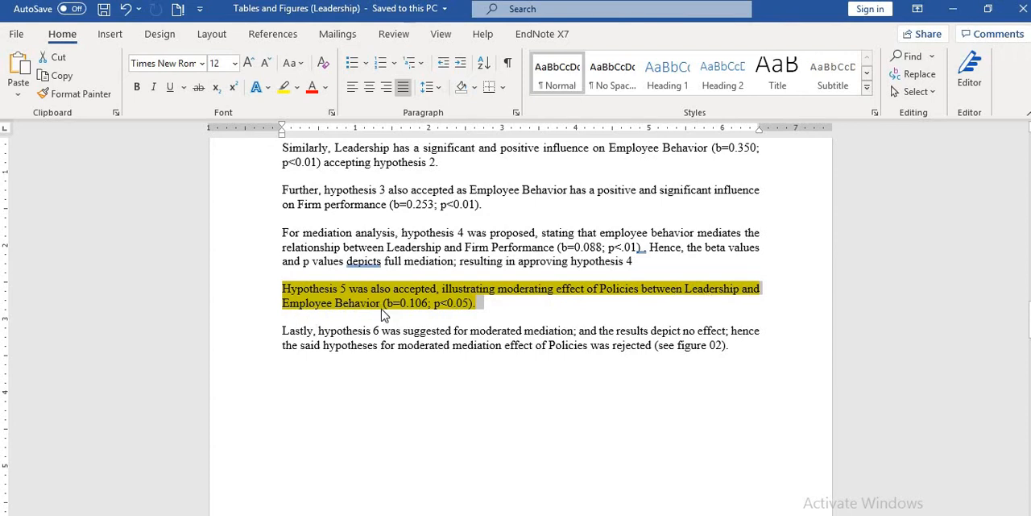
{"action": "left_click", "coordinate": [393, 303]}
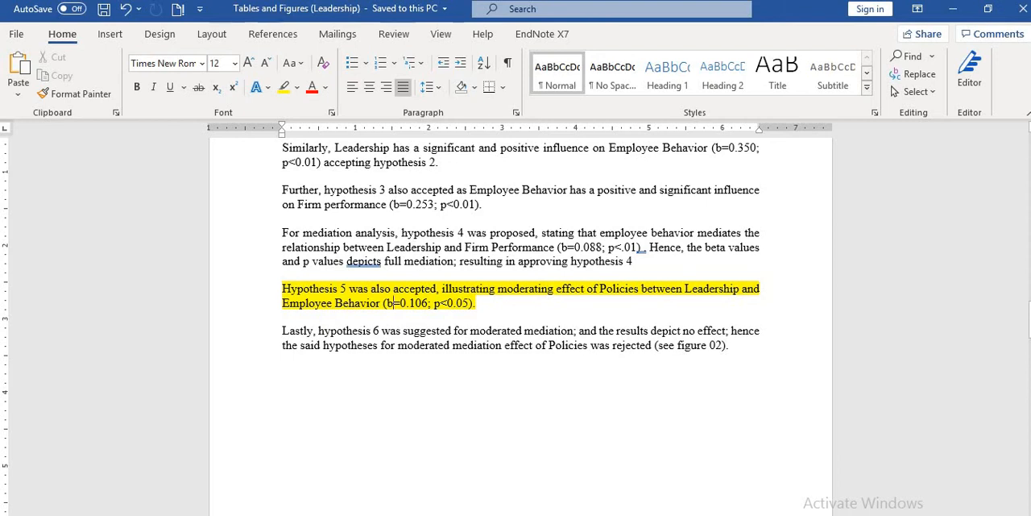
Examine the beta coefficient and decision for H5 in Table 06, the summary of hypotheses.
{"action": "scroll", "coordinate": [393, 304], "scroll_direction": "down", "scroll_amount": 10}
{"action": "scroll", "coordinate": [520, 323], "scroll_direction": "down", "scroll_amount": 8}
{"action": "scroll", "coordinate": [676, 387], "scroll_direction": "down", "scroll_amount": 4}
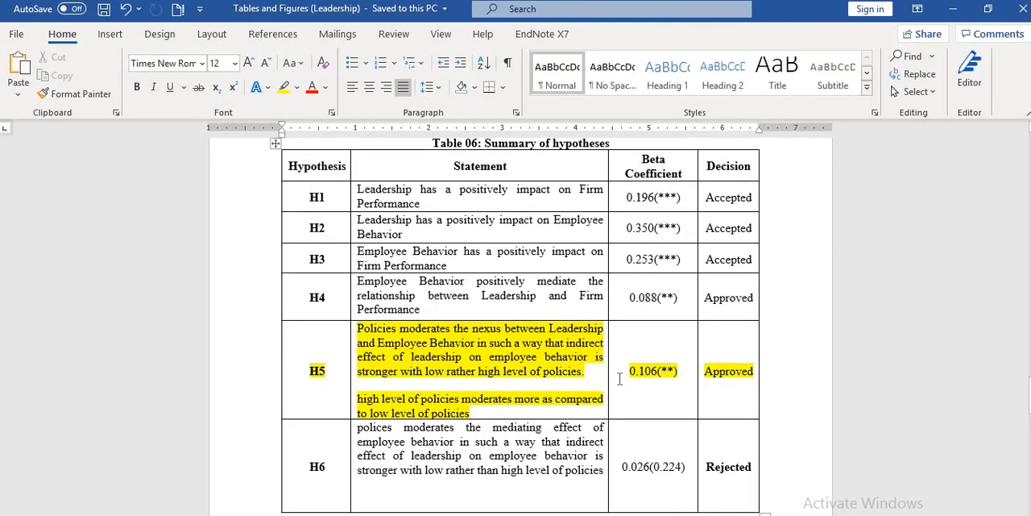
{"action": "left_click_drag", "start_coordinate": [621, 376], "coordinate": [730, 376]}
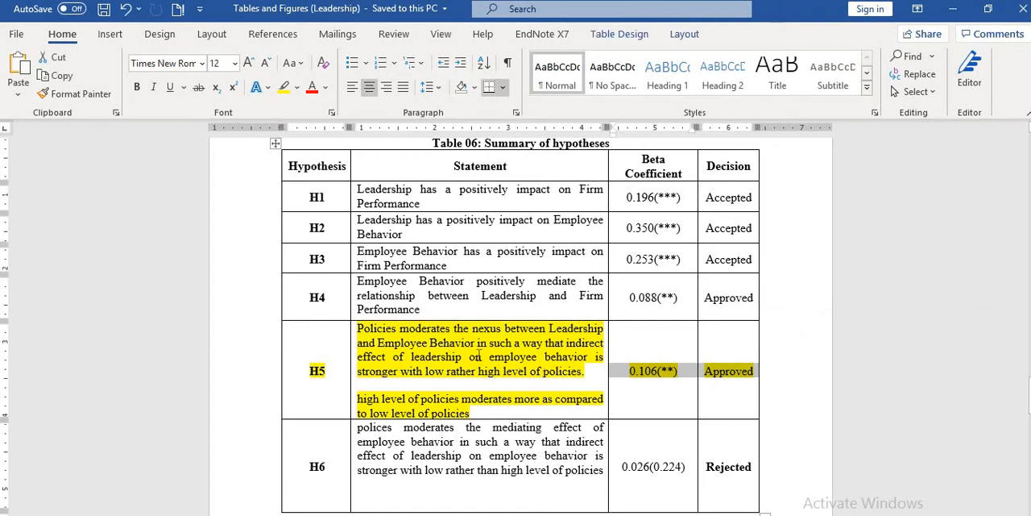
View the focused graph with low and high Policy values placed after the hypotheses summary table.
{"action": "scroll", "coordinate": [521, 322], "scroll_direction": "down", "scroll_amount": 2}
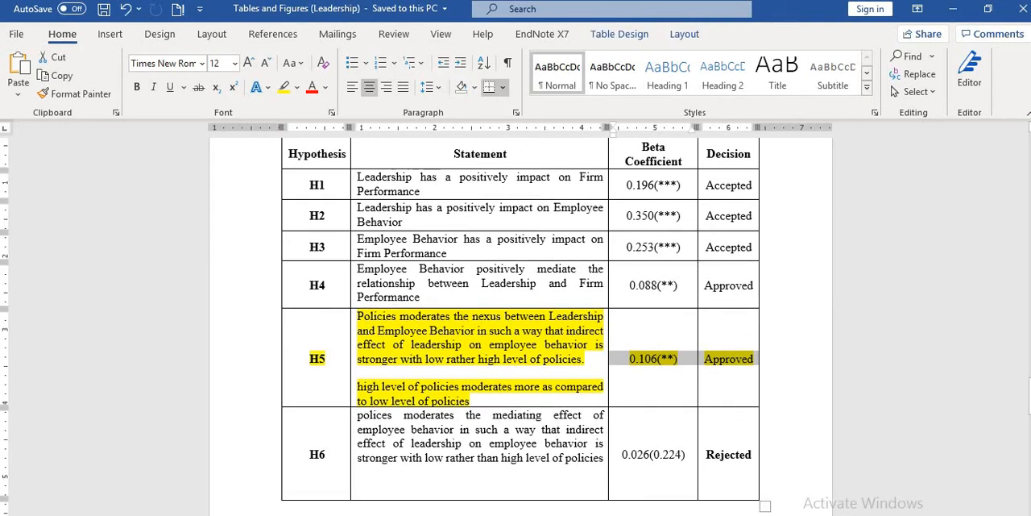
{"action": "scroll", "coordinate": [520, 322], "scroll_direction": "down", "scroll_amount": 12}
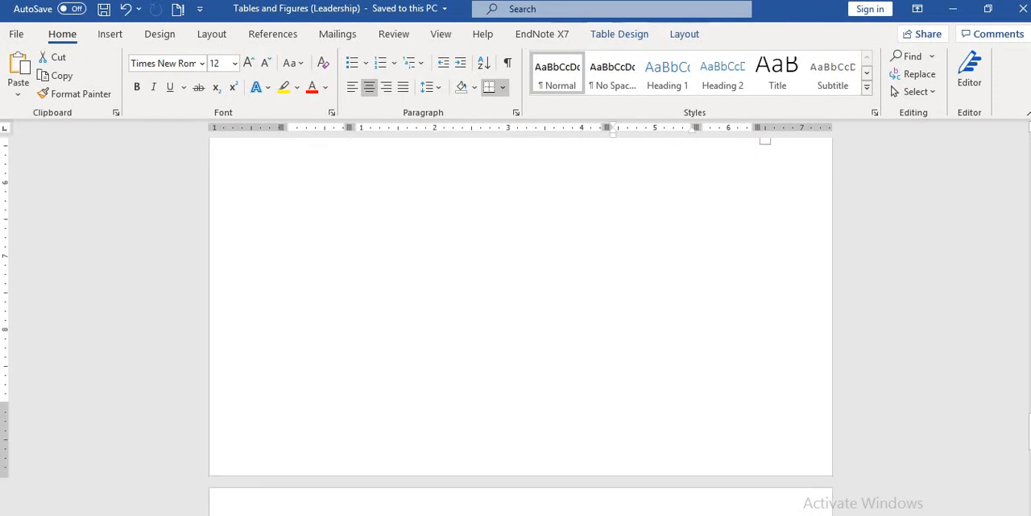
{"action": "scroll", "coordinate": [521, 330], "scroll_direction": "down", "scroll_amount": 8}
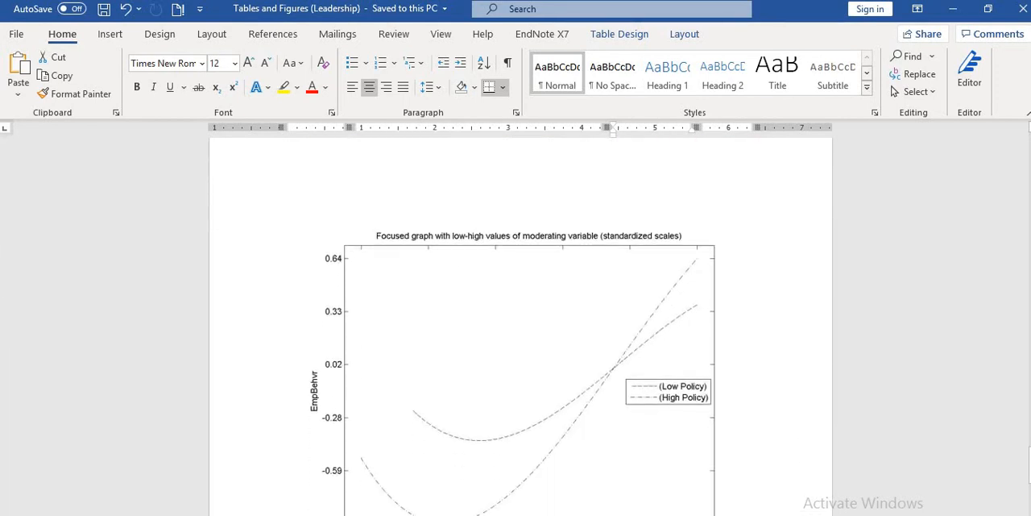
{"action": "scroll", "coordinate": [730, 342], "scroll_direction": "down", "scroll_amount": 1}
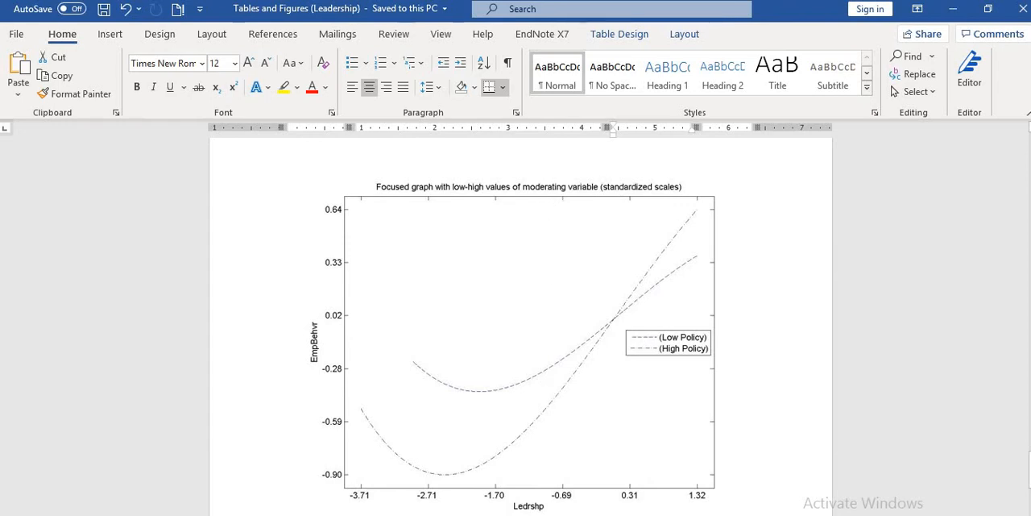
Switch to WarpPLS, close the path coefficients and P values window, and bring up the View and save results window.
{"action": "mouse_move", "coordinate": [531, 515]}
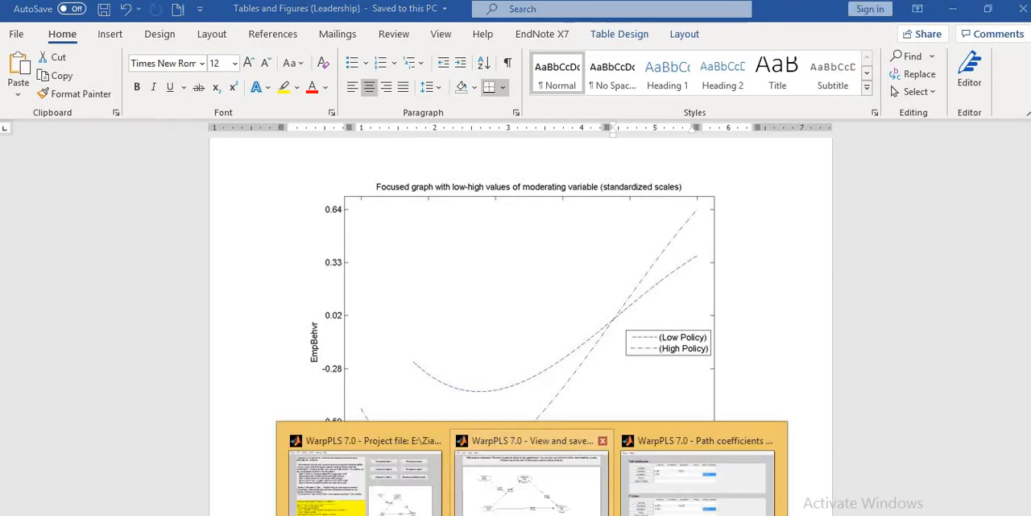
{"action": "left_click", "coordinate": [659, 508]}
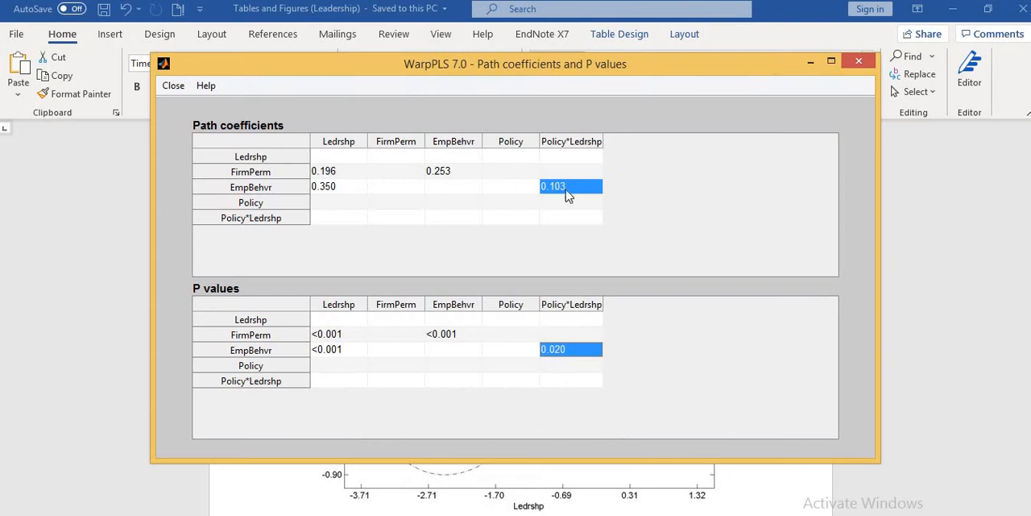
{"action": "left_click", "coordinate": [860, 61]}
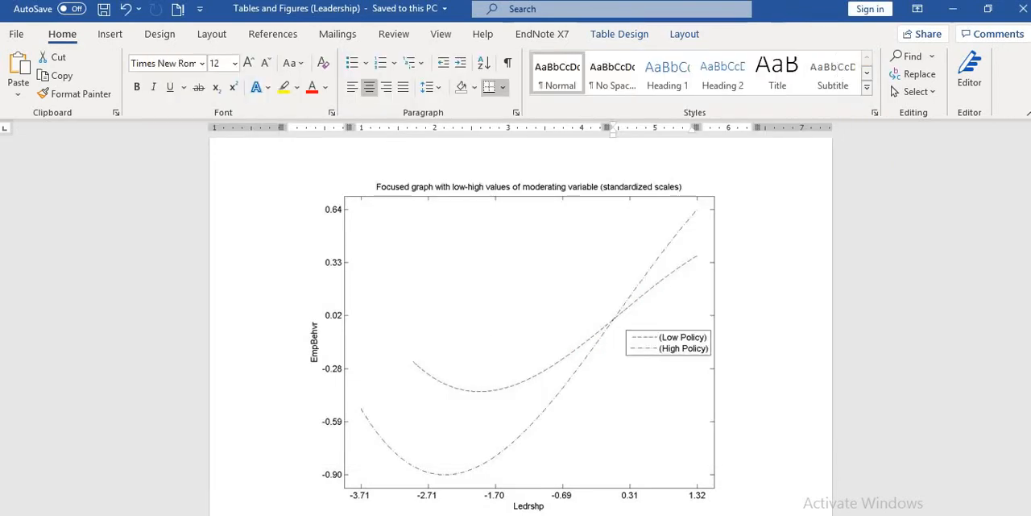
{"action": "mouse_move", "coordinate": [536, 512]}
{"action": "left_click", "coordinate": [619, 475]}
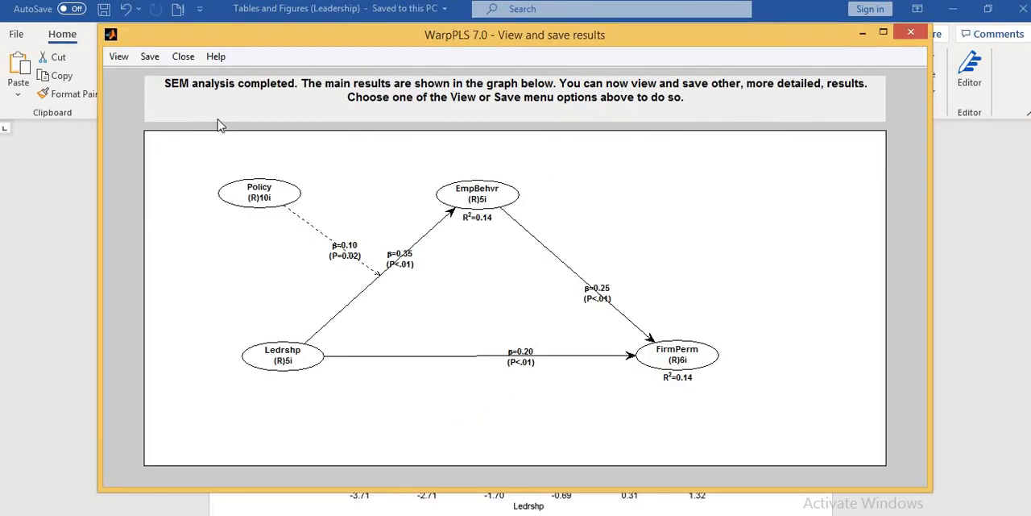
Open the linear and nonlinear relationships among latent variables and plot the Policy*Ledrshp effect on EmpBehvr.
{"action": "left_click", "coordinate": [120, 58]}
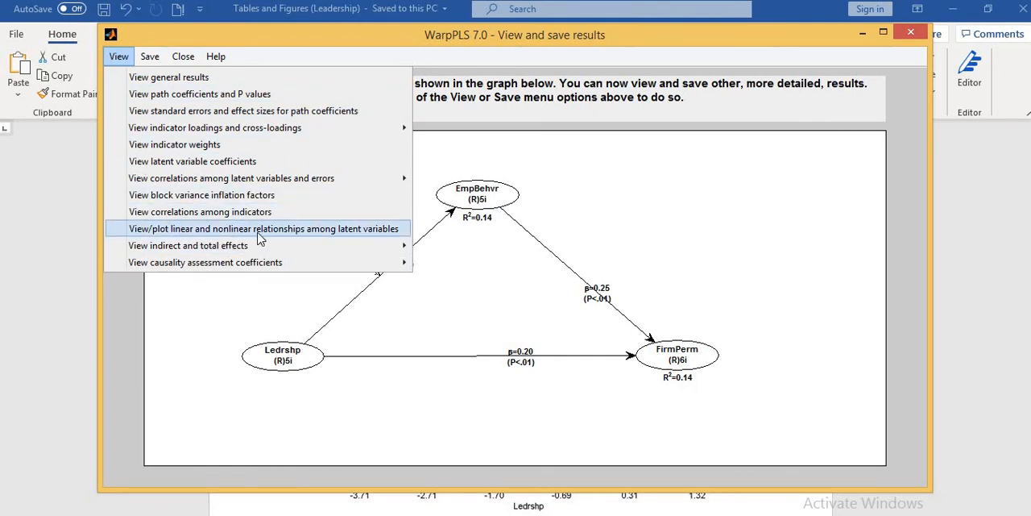
{"action": "left_click", "coordinate": [339, 230]}
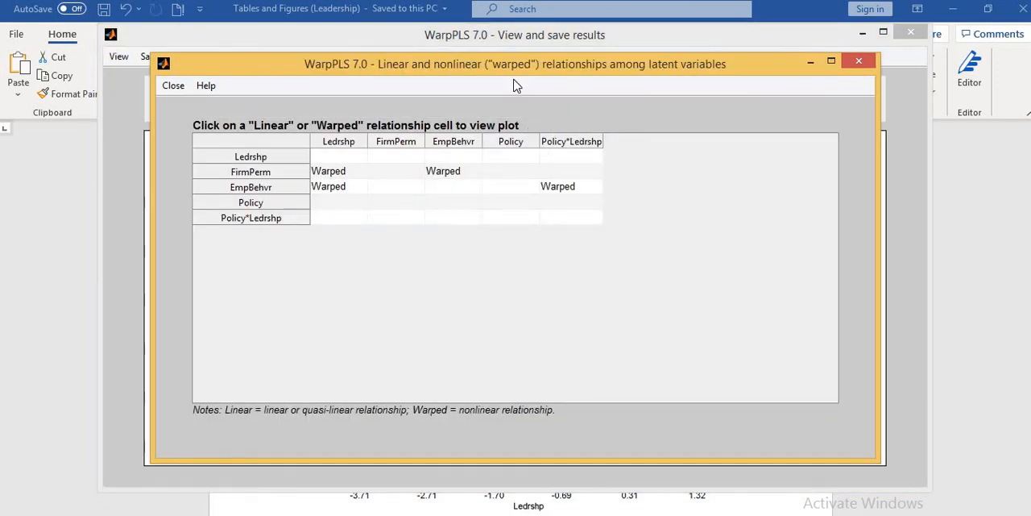
{"action": "left_click", "coordinate": [559, 193]}
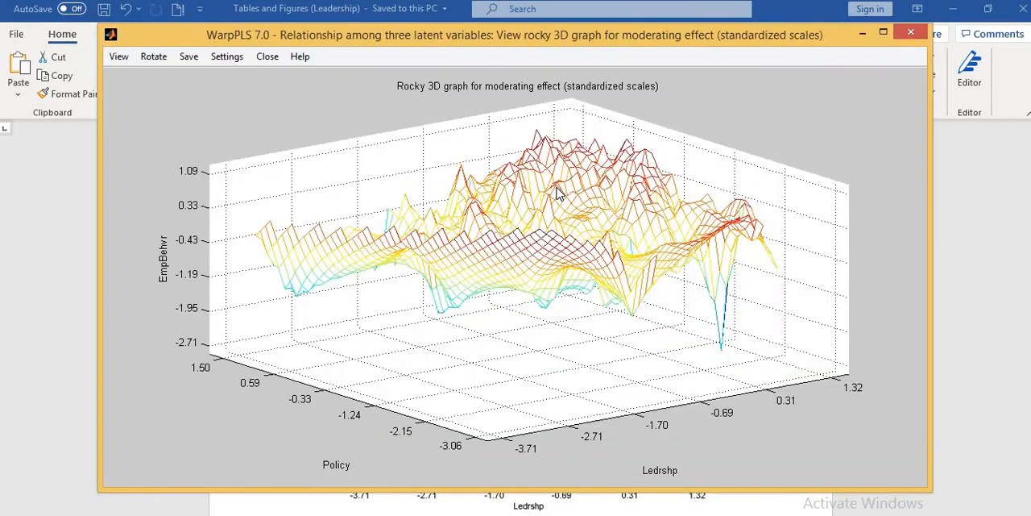
Display the moderating relationship as one focused graph with low-high values of the moderating variable, using standardized scales.
{"action": "left_click", "coordinate": [120, 58]}
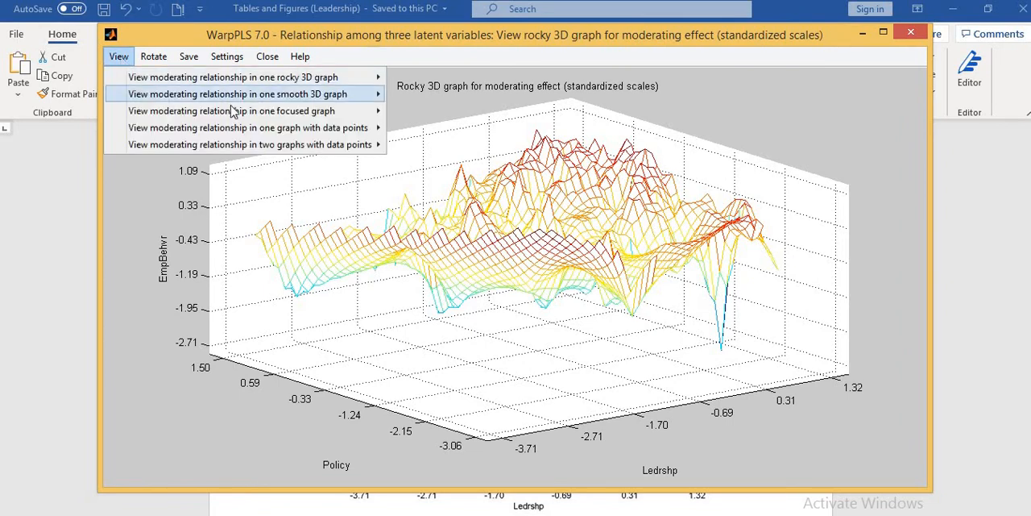
{"action": "mouse_move", "coordinate": [237, 115]}
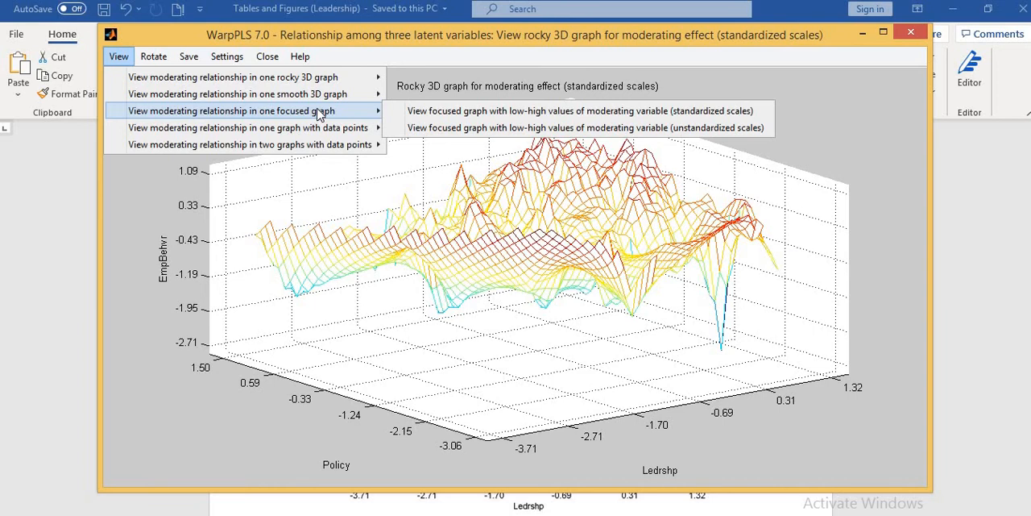
{"action": "left_click", "coordinate": [498, 113]}
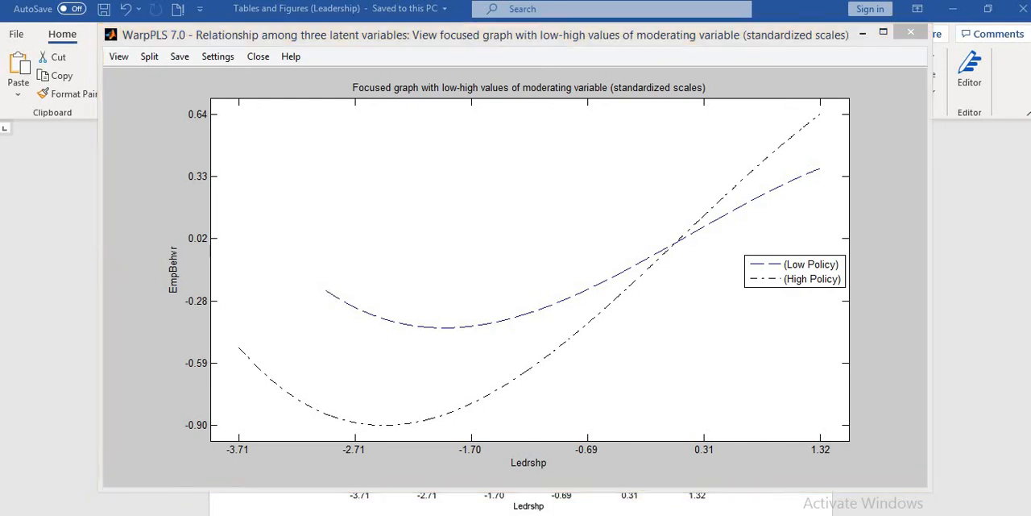
Select the H5 moderation statement in the Word hypotheses table and return to the WarpPLS focused graph to compare them.
{"action": "key", "text": "alt+Tab"}
{"action": "scroll", "coordinate": [494, 468], "scroll_direction": "down", "scroll_amount": 5}
{"action": "scroll", "coordinate": [491, 460], "scroll_direction": "down", "scroll_amount": 5}
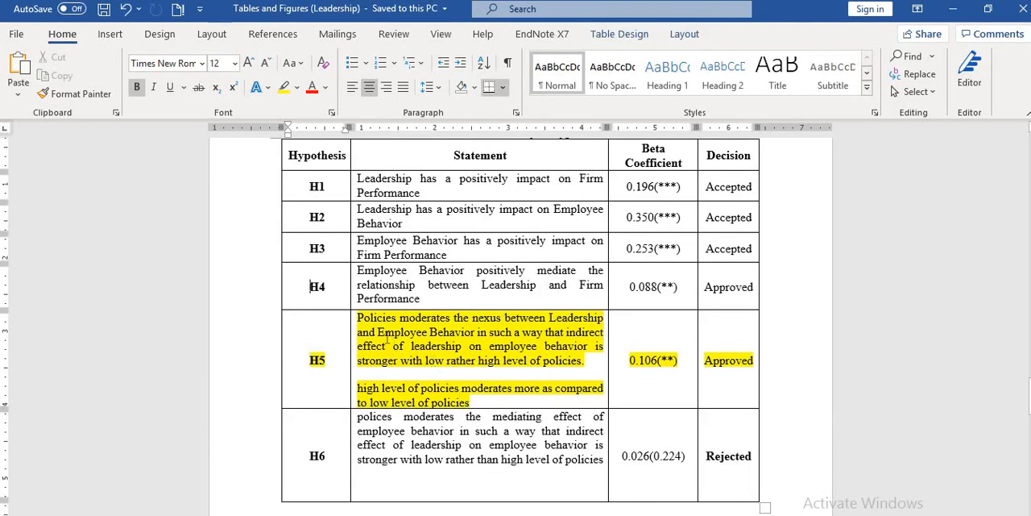
{"action": "left_click_drag", "start_coordinate": [360, 320], "coordinate": [552, 348]}
{"action": "mouse_move", "coordinate": [471, 362]}
{"action": "left_mouse_down"}
{"action": "mouse_move", "coordinate": [428, 367]}
{"action": "mouse_move", "coordinate": [472, 367]}
{"action": "left_mouse_up"}
{"action": "left_click_drag", "start_coordinate": [542, 364], "coordinate": [585, 363]}
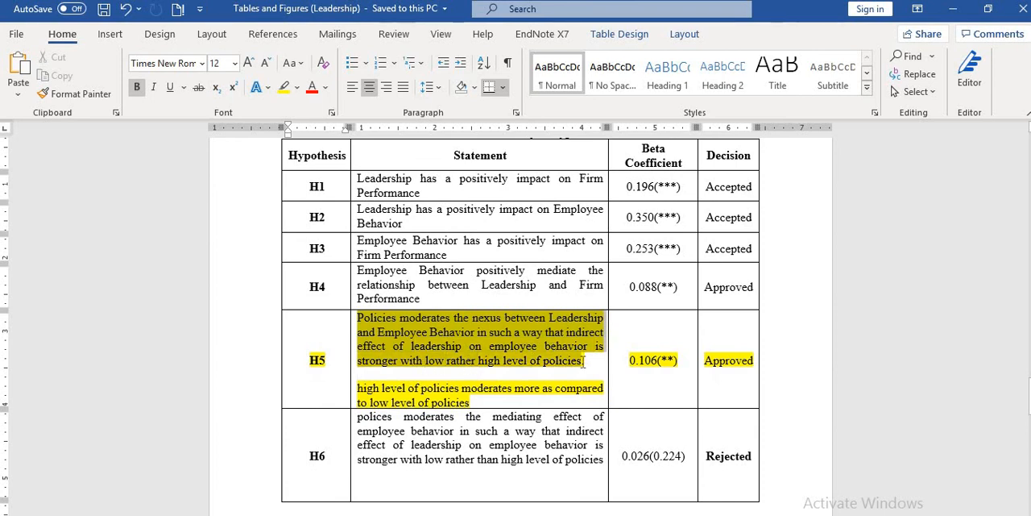
{"action": "mouse_move", "coordinate": [646, 506]}
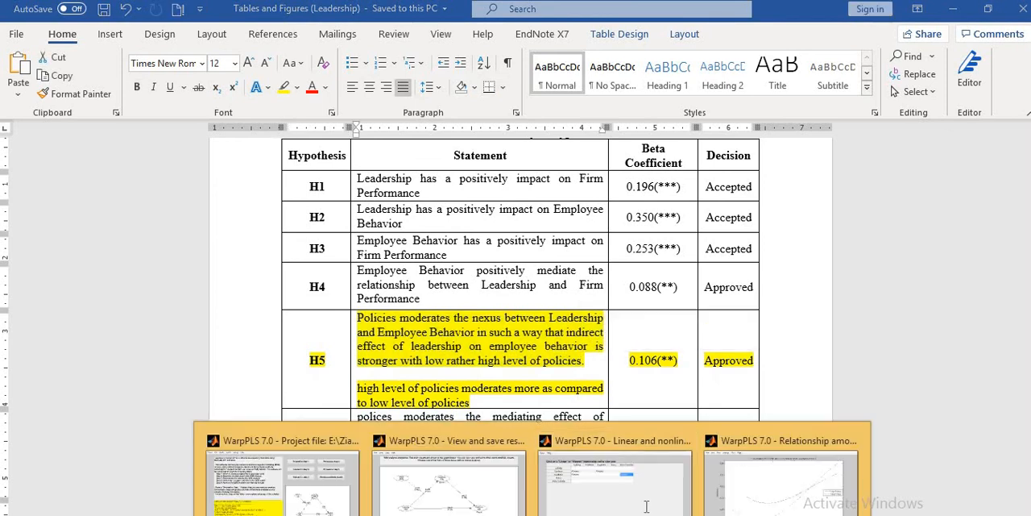
{"action": "left_click", "coordinate": [735, 493]}
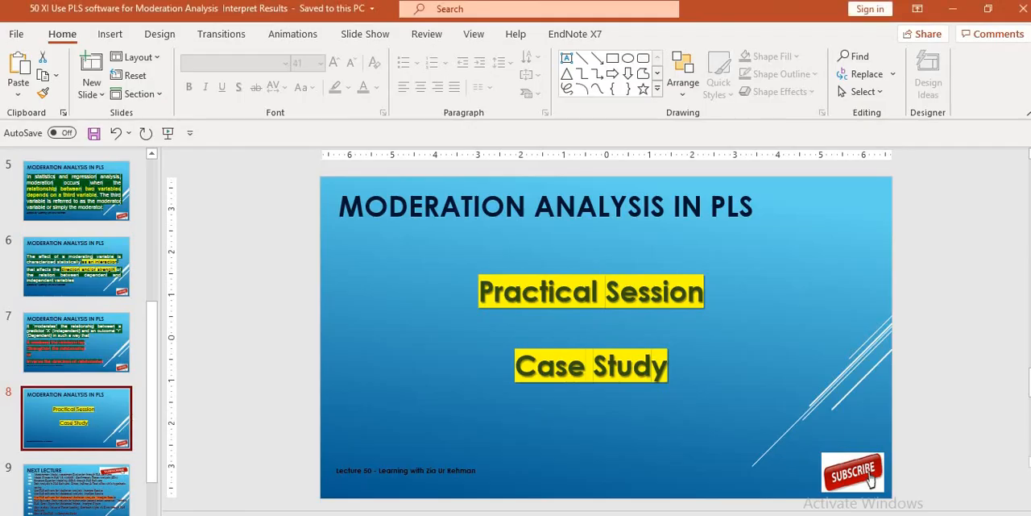
In the PowerPoint presentation, move on from the Practical Session slide and display the Next Lecture slide.
{"action": "key", "text": "Down"}
{"action": "key", "text": "Down"}
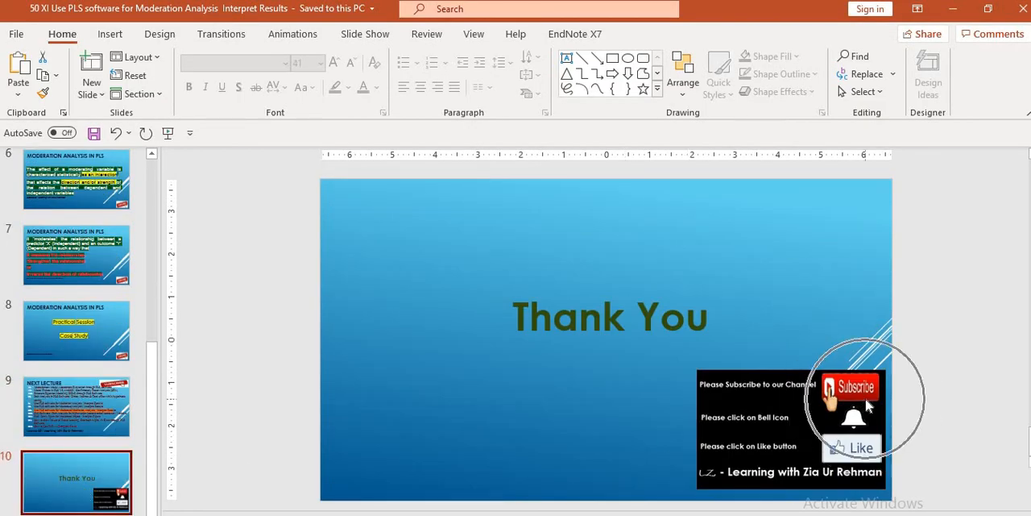
{"action": "left_click", "coordinate": [104, 395]}
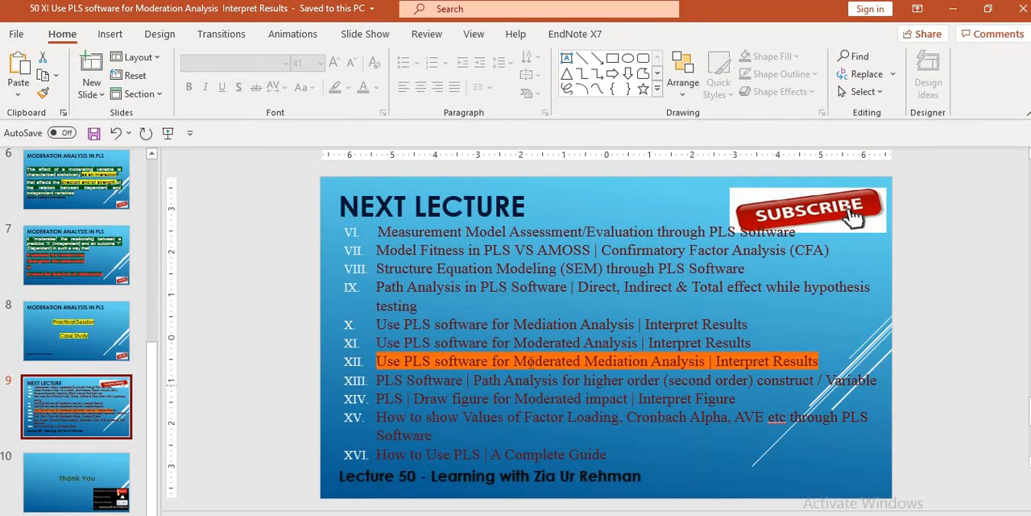